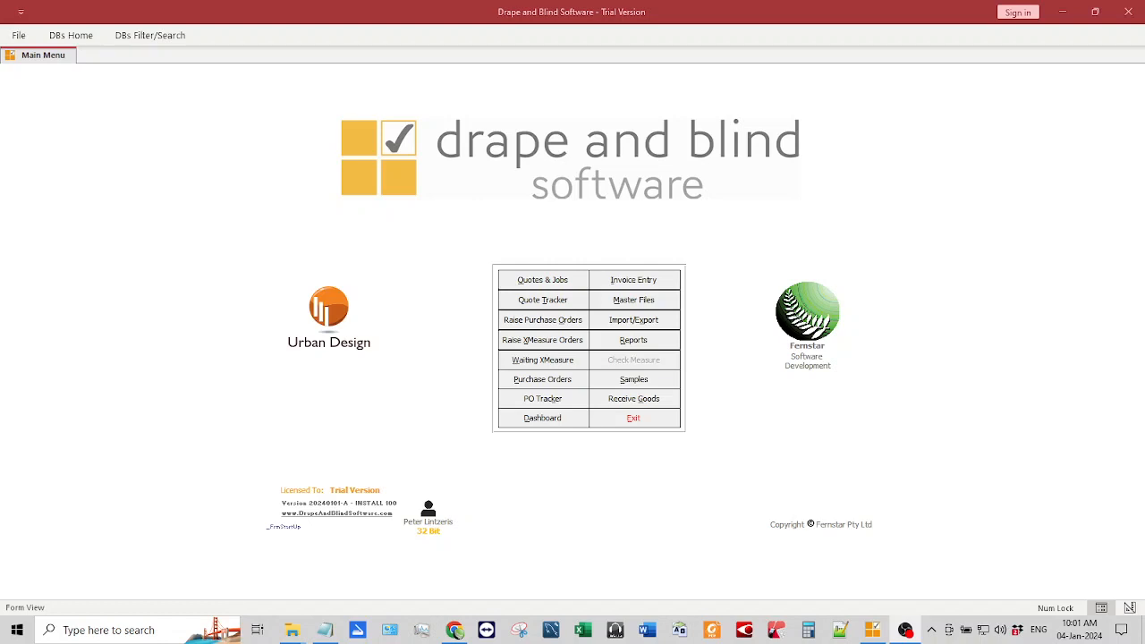
- Open the track costs in the master files for track supplier OSLO
left_click(631, 303)
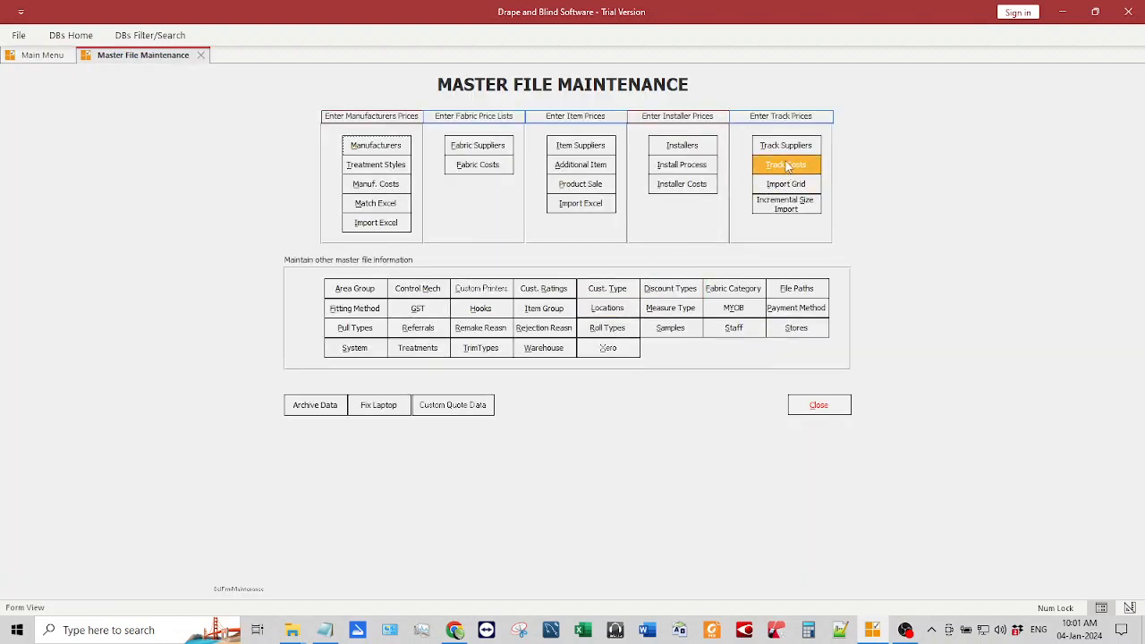
left_click(785, 164)
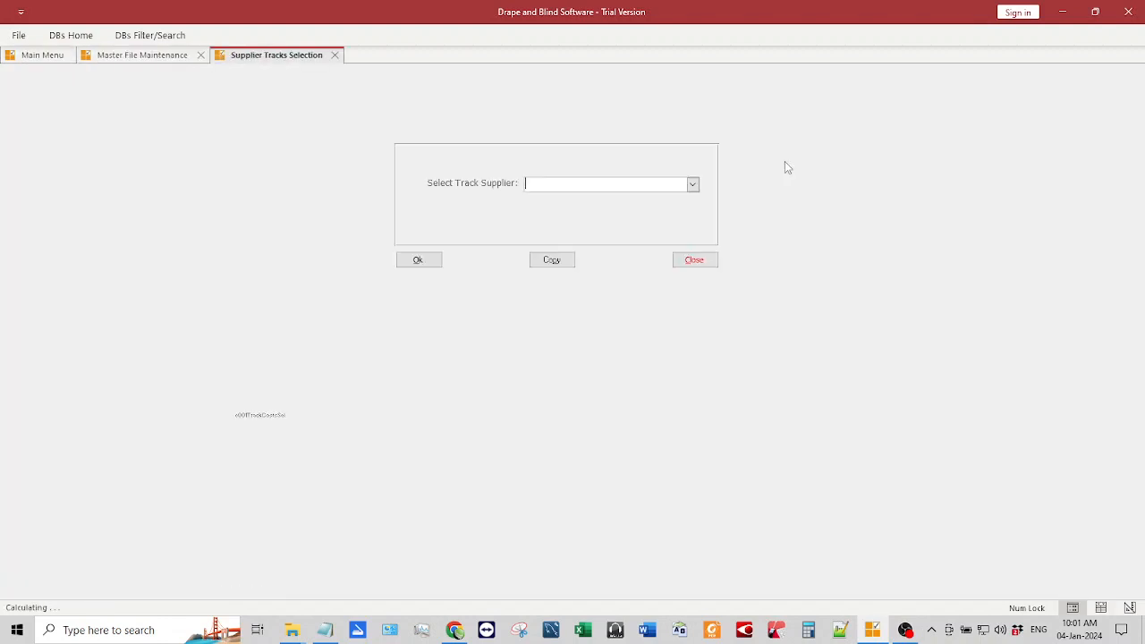
left_click(693, 184)
left_click(561, 296)
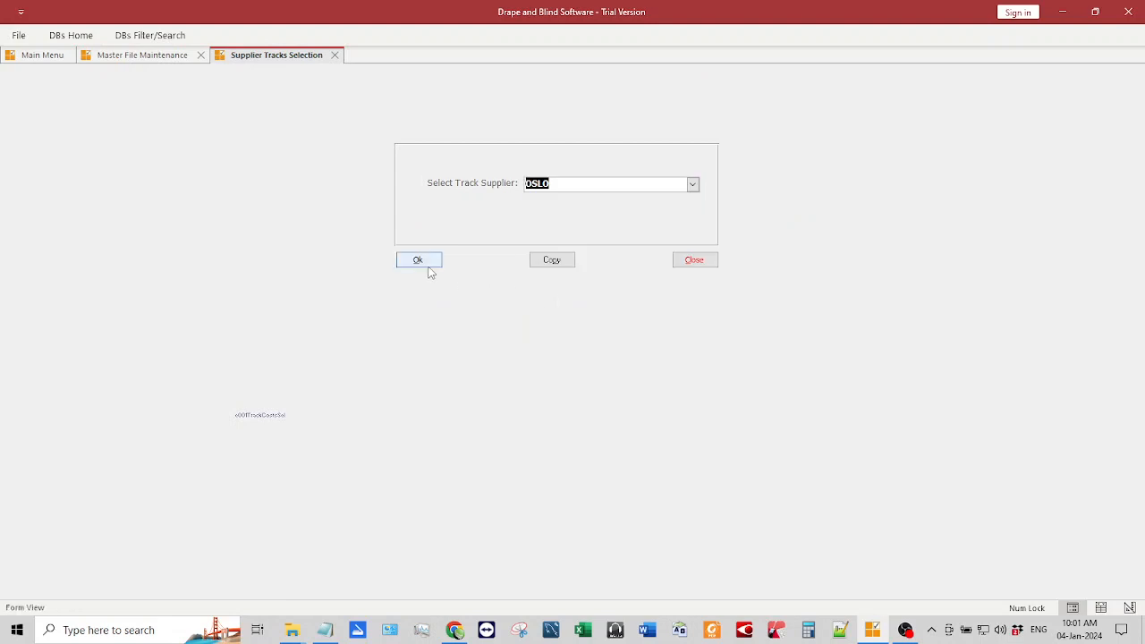
left_click(419, 261)
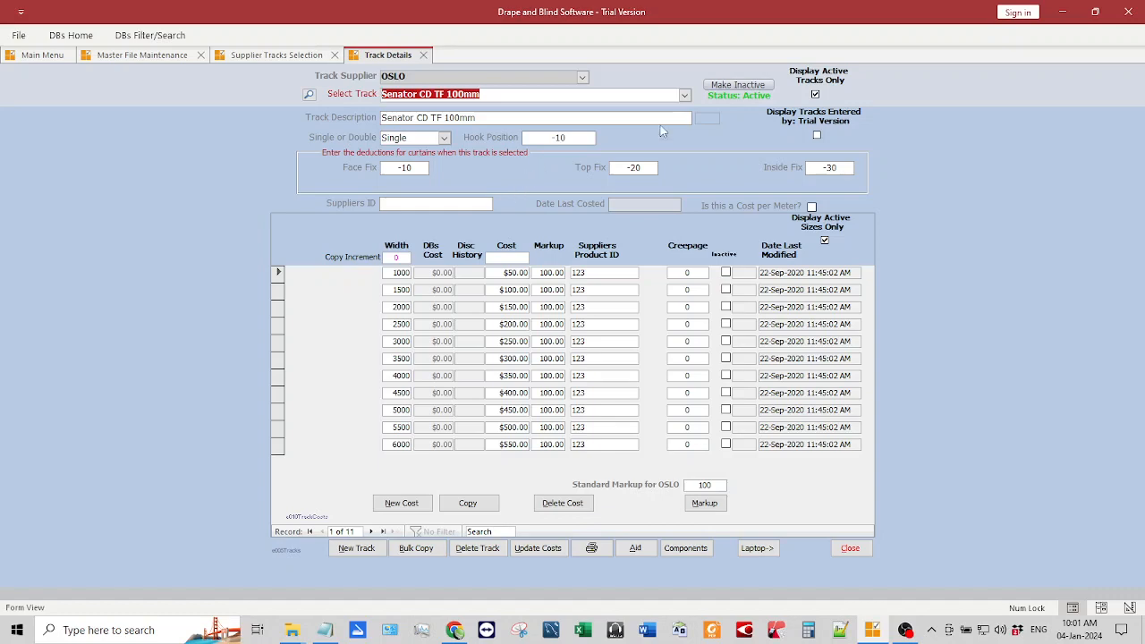
- Display the details and costs of the Series 51 HC CF track
left_click(684, 95)
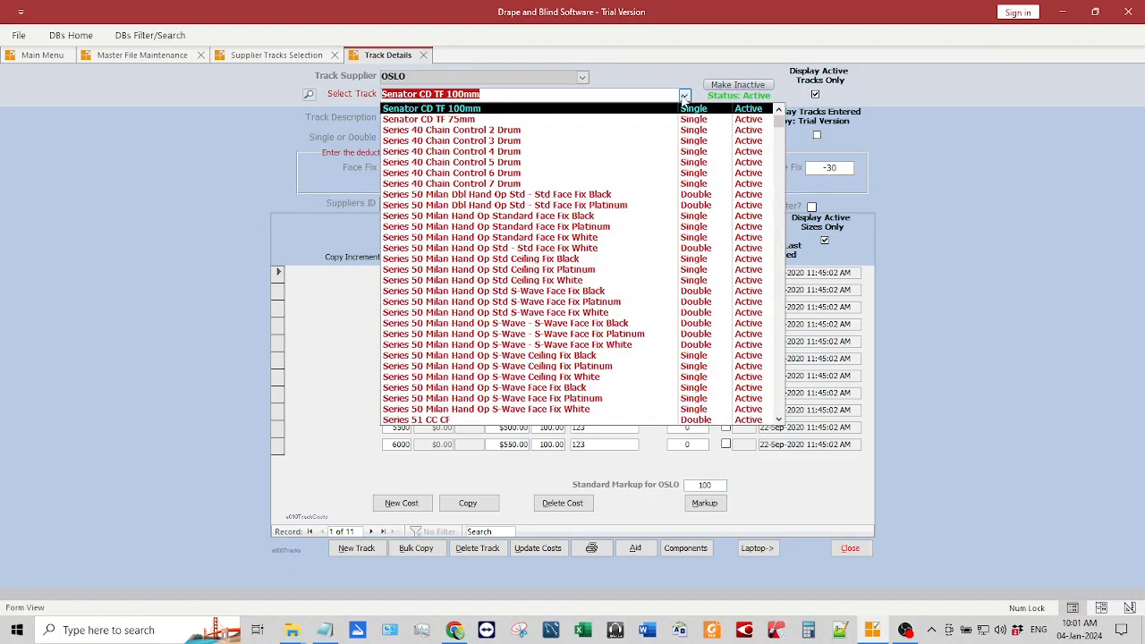
scroll(614, 189, "down", 5)
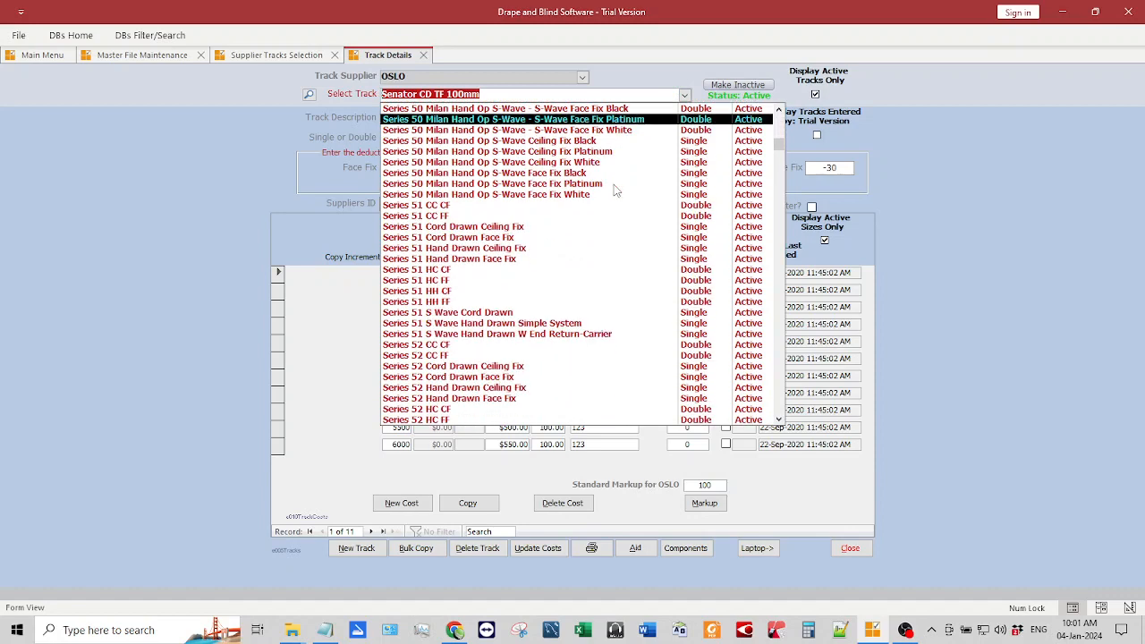
left_click(443, 269)
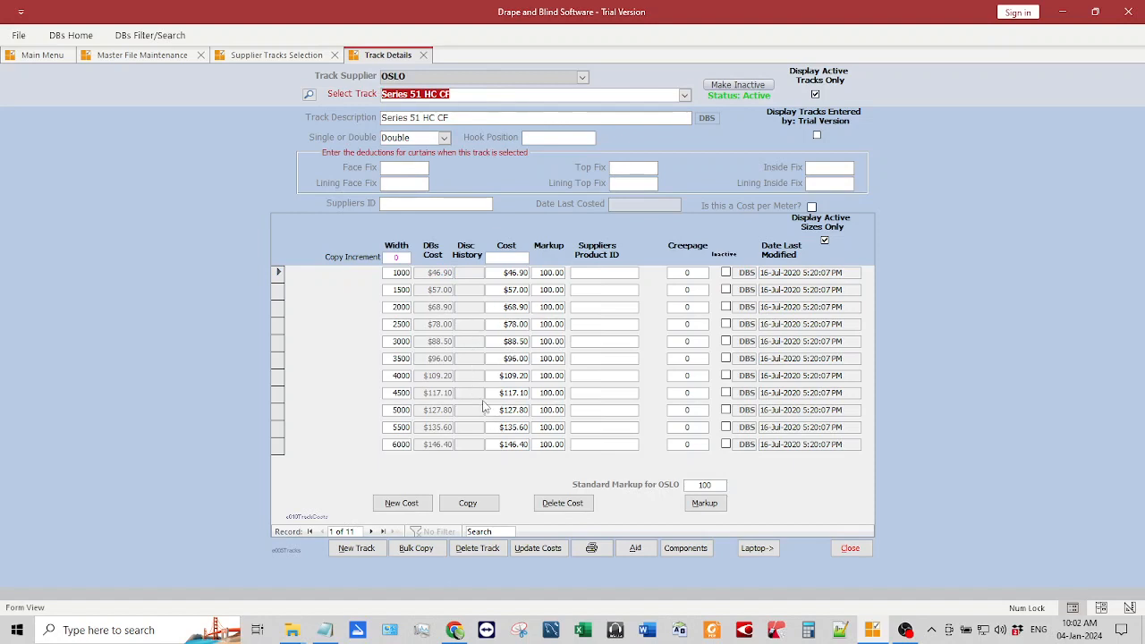
- Select the Series 57 MTM Hand Drawn Standard Ceiling Fix track
left_click(684, 95)
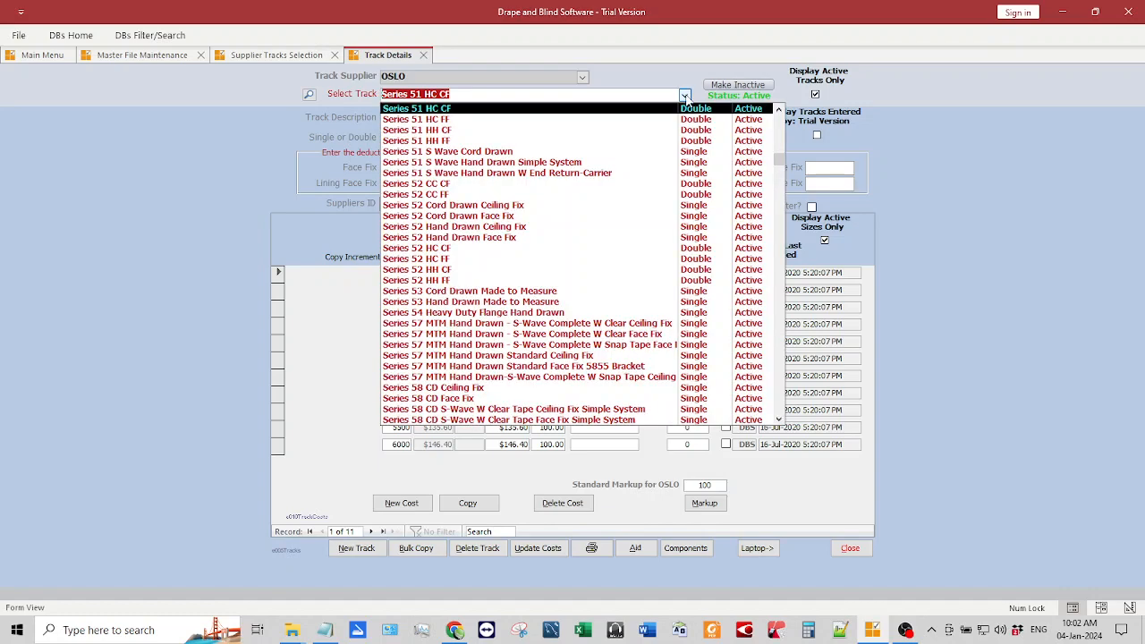
left_click(685, 96)
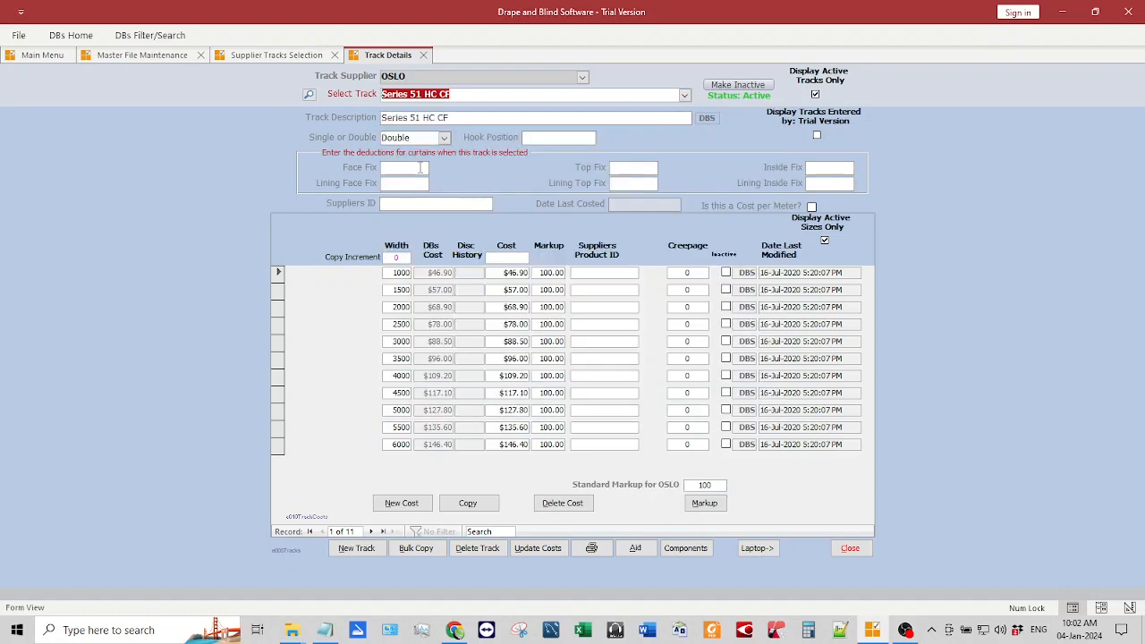
left_click(685, 96)
scroll(572, 268, "down", 2)
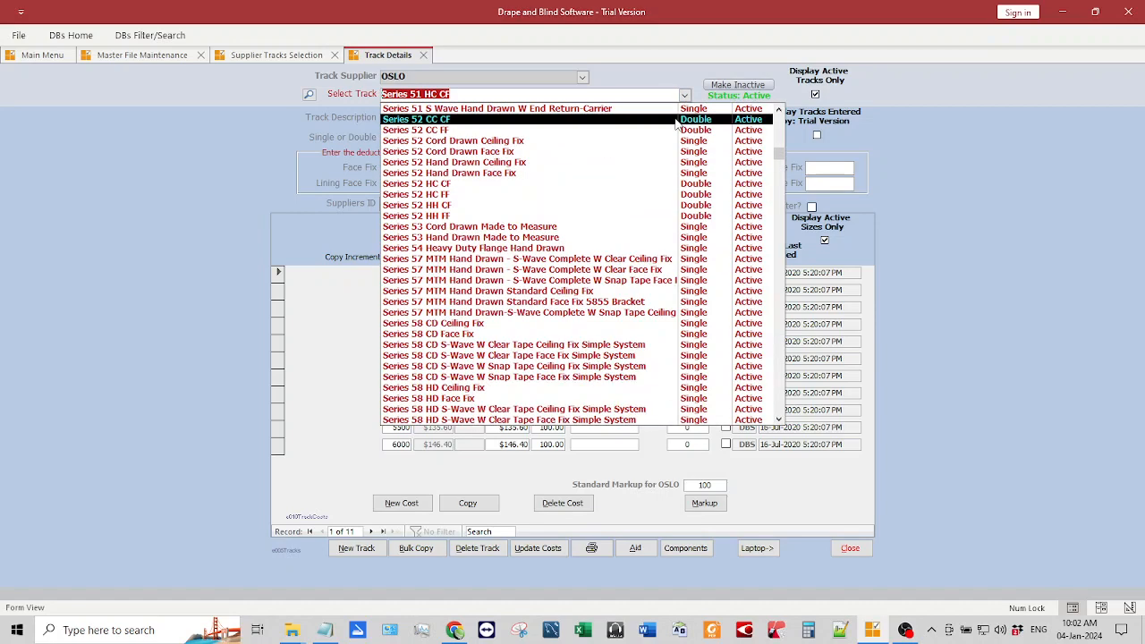
left_click(588, 293)
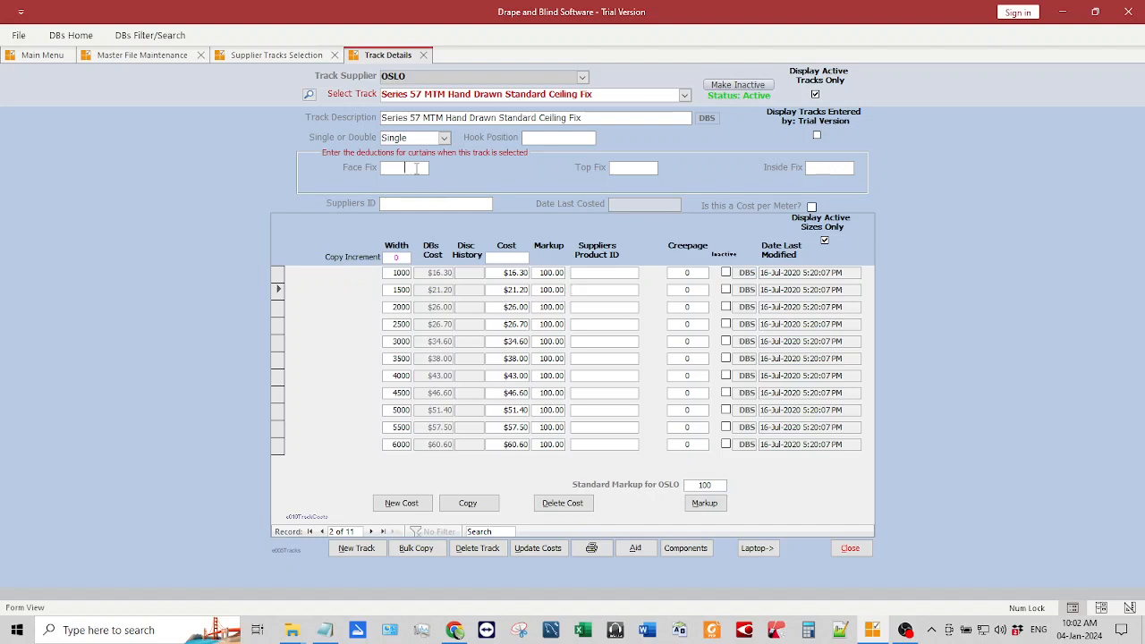
- Set the track's Hook Position to -10 and its deductions to -10 Face Fix, -20 Top Fix and -15 Inside Fix
type("-10")
left_click(648, 168)
type("-20")
left_click(830, 169)
type("-15")
- Create a new track from the copied Series 57 description, changing it to "Series 578 MTM Hand Drawn Standard Ceiling Fix"
left_click(643, 118)
mouse_move(522, 117)
left_mouse_down()
mouse_move(384, 120)
mouse_move(588, 119)
left_mouse_up()
key("ctrl+c")
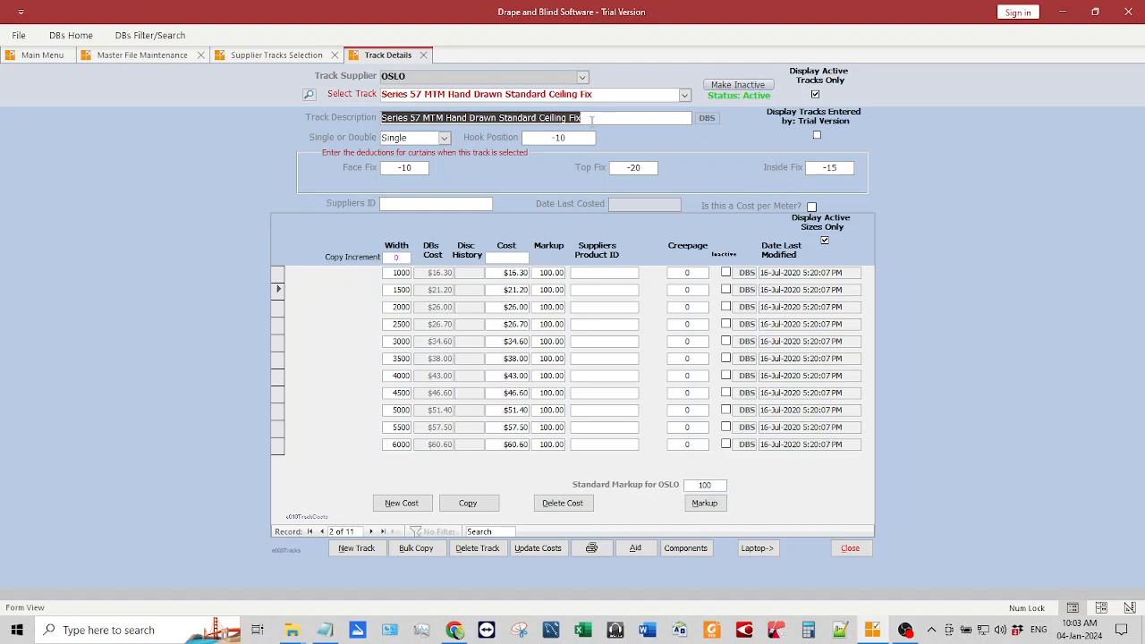
left_click(367, 554)
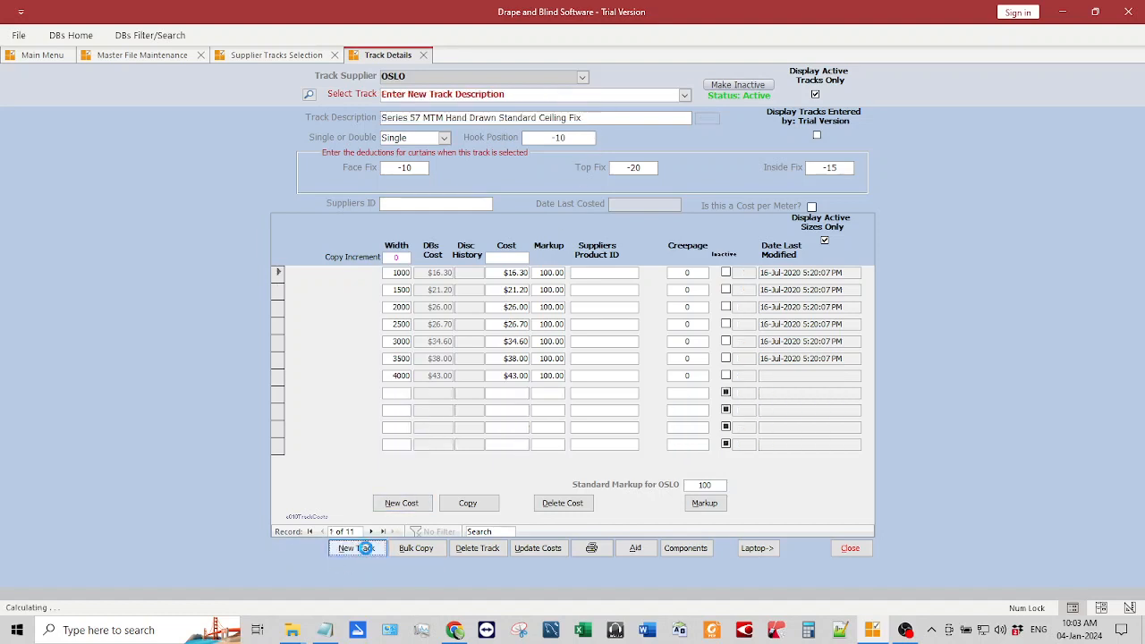
left_click_drag(508, 117, 376, 128)
key("ctrl+v")
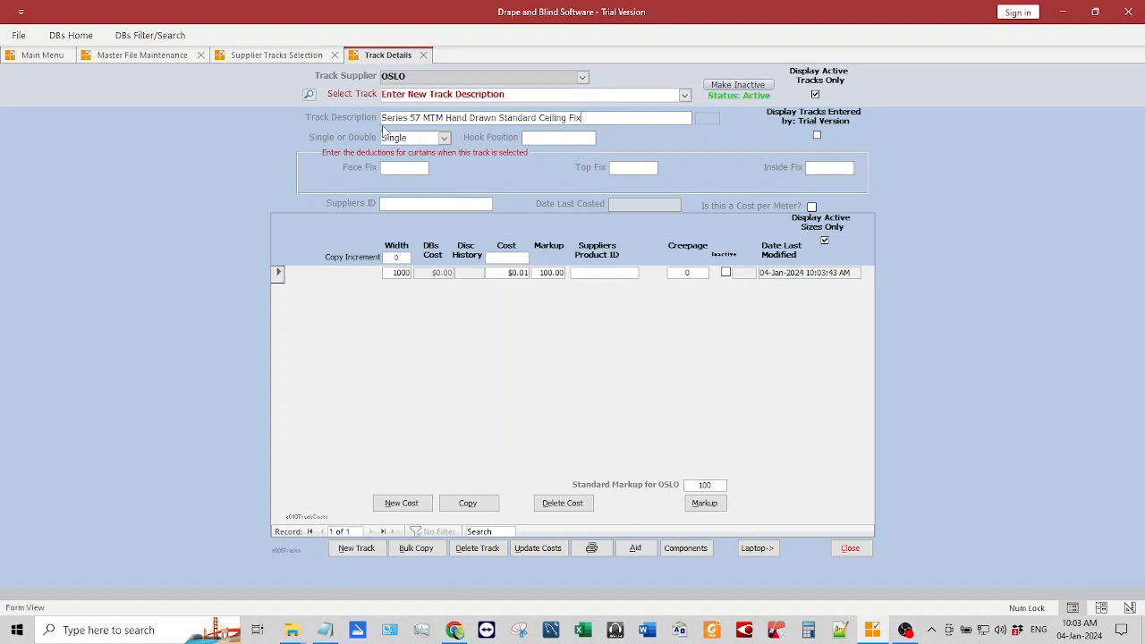
left_click(422, 118)
type("8")
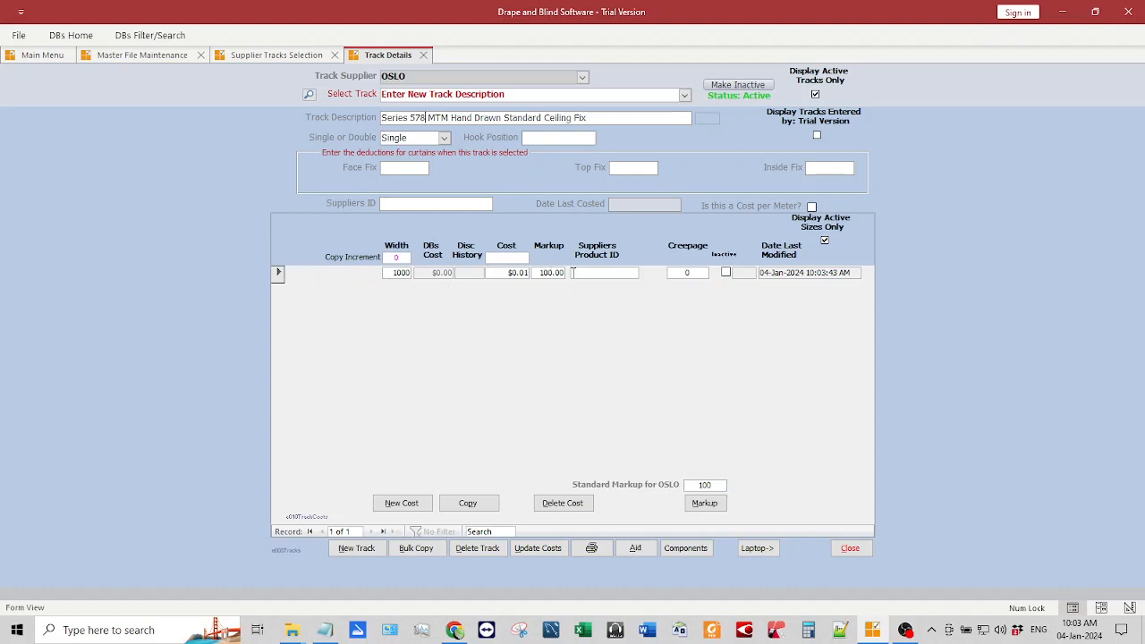
- Set the copy increments to 100 for width and $10 for cost, and set the 1000 width's cost to $50
left_click_drag(405, 260, 393, 258)
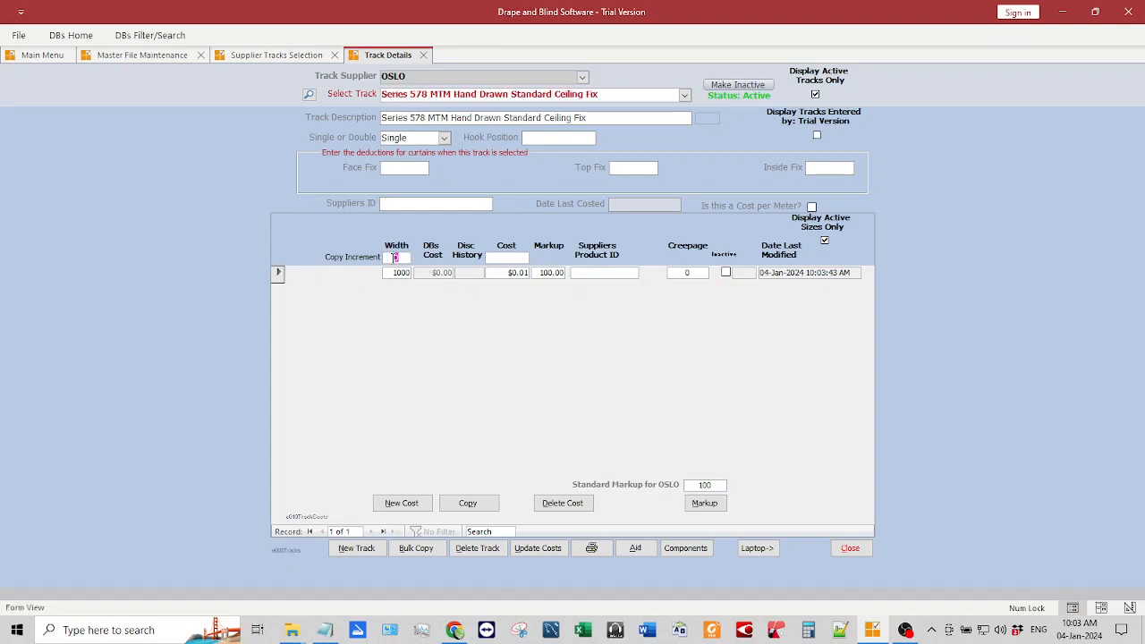
type("100")
key("Tab")
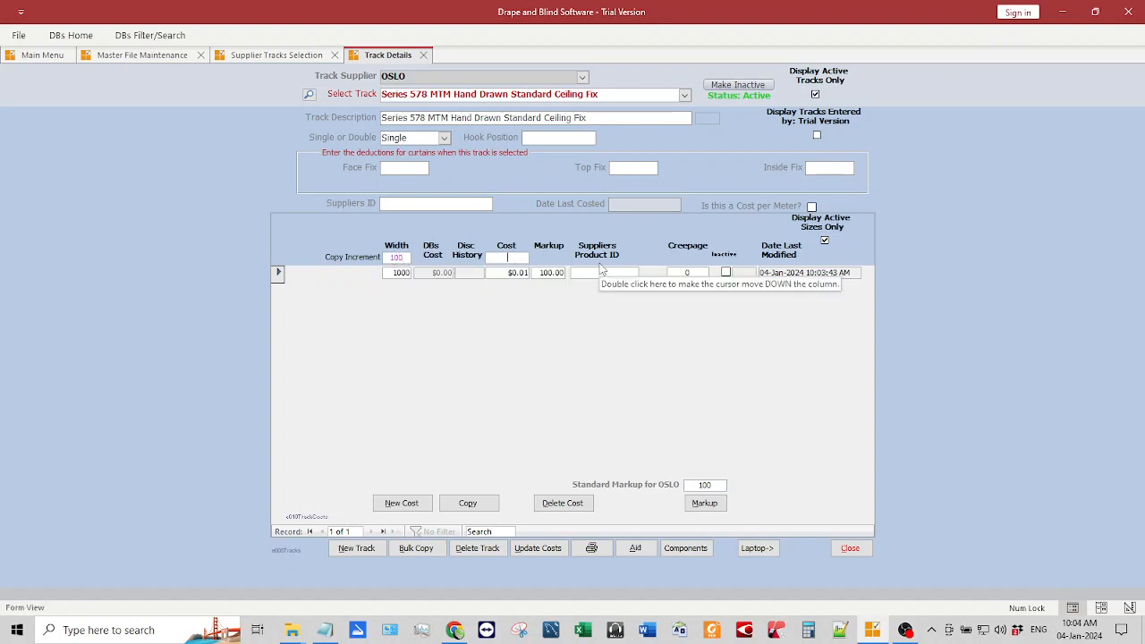
type("10")
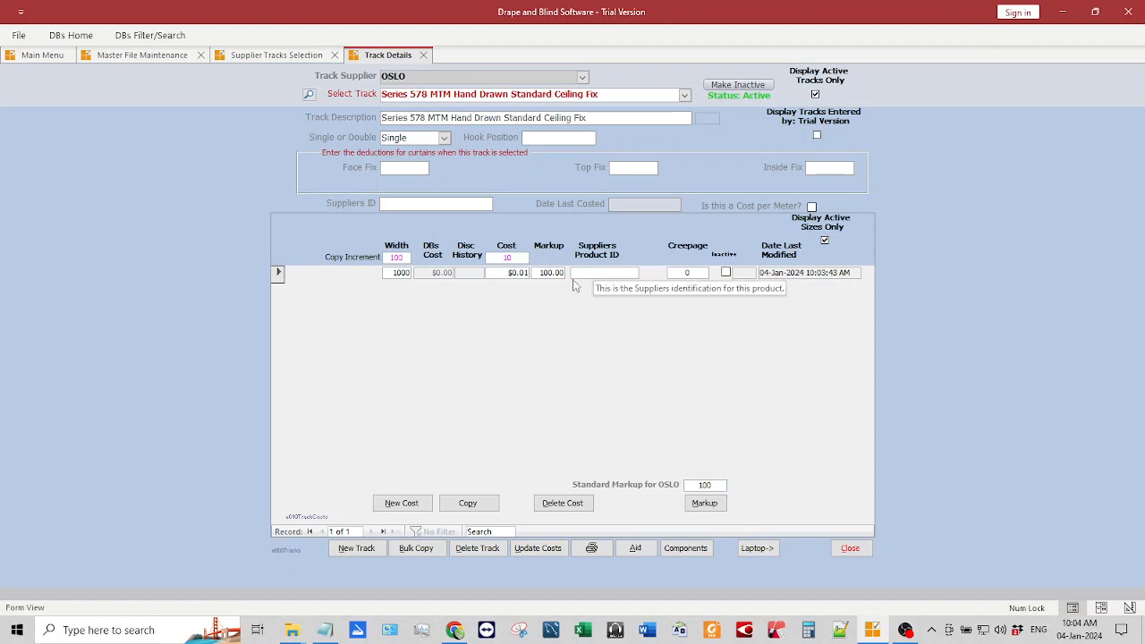
key("Tab")
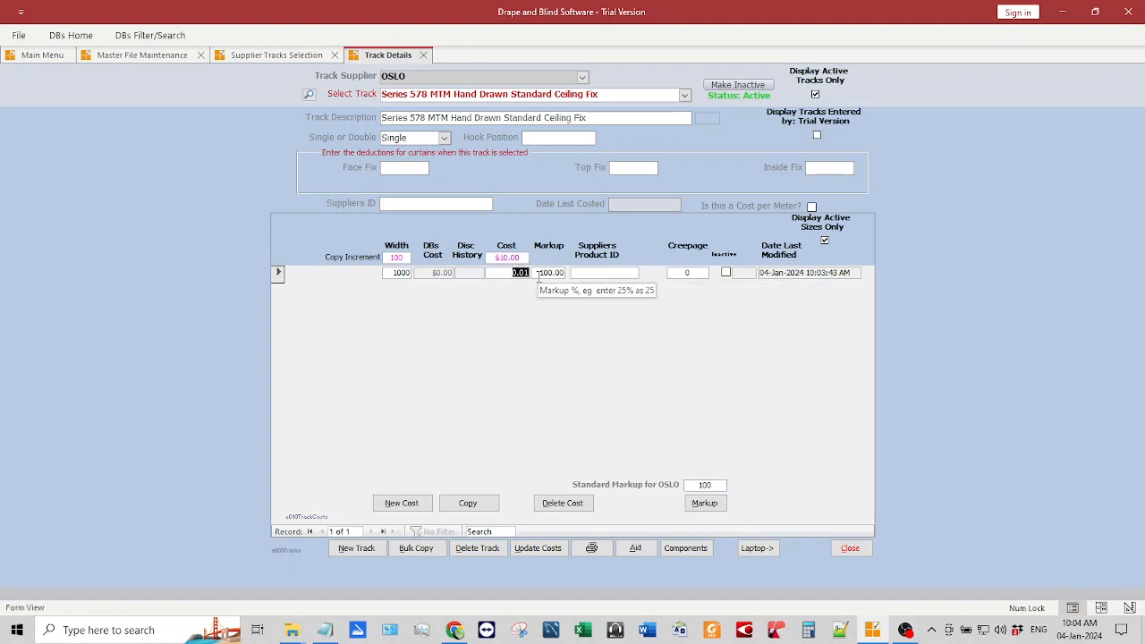
type("50")
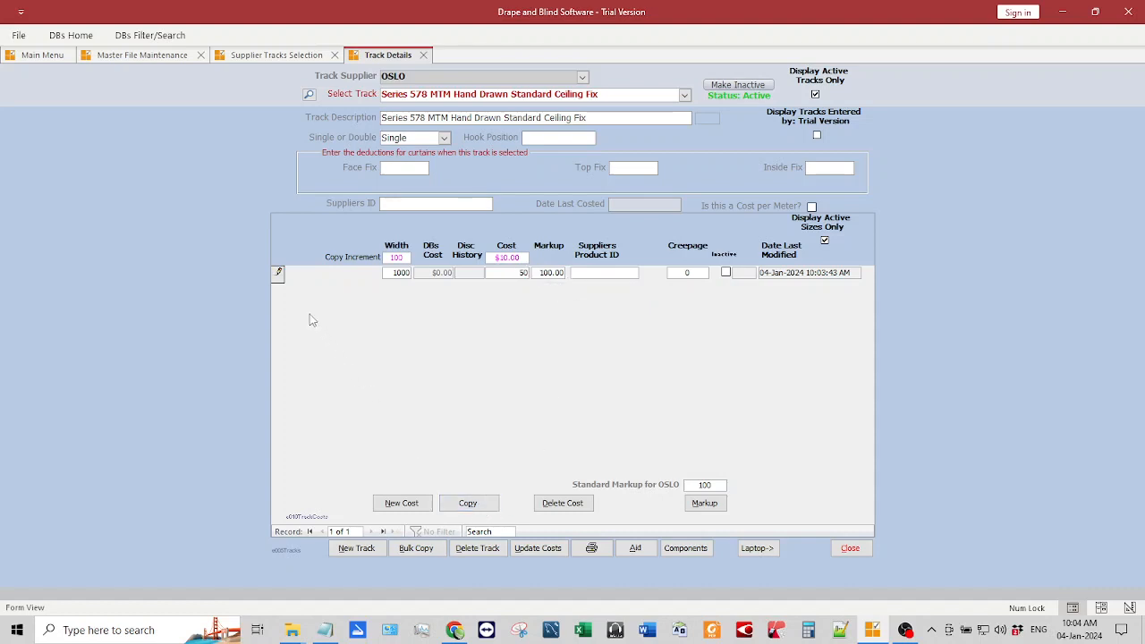
- Copy the cost line repeatedly with the increments until the widths reach 3000 at a cost of $250
left_click(476, 506)
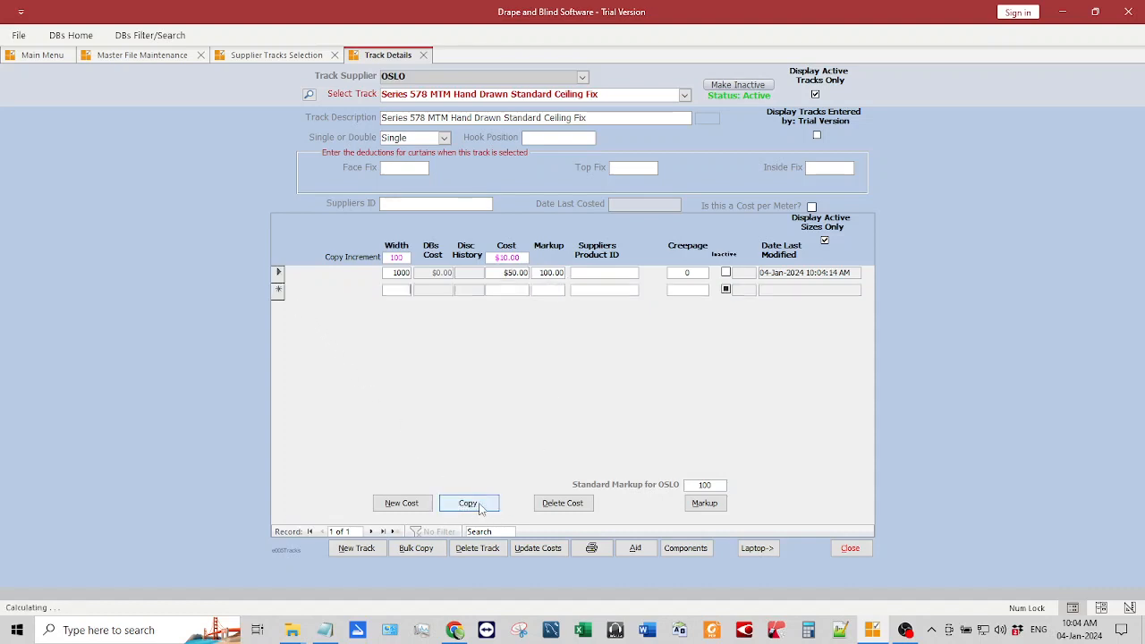
left_click(480, 506)
left_click(480, 506)
left_click(480, 506)
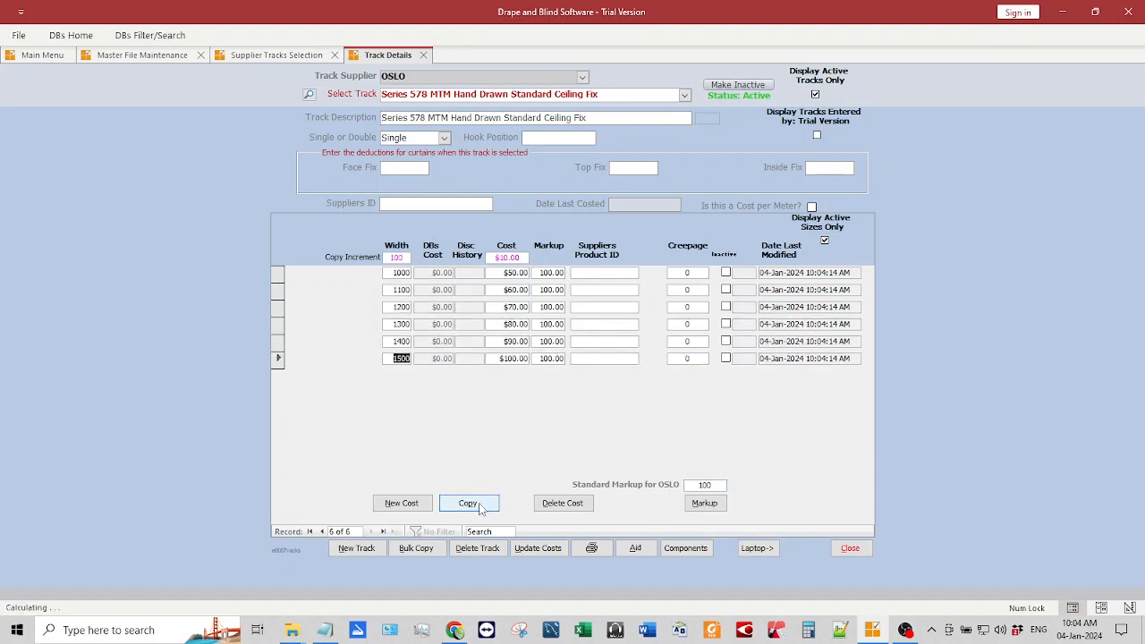
left_click(479, 506)
left_click(480, 506)
left_click(479, 507)
left_click(480, 506)
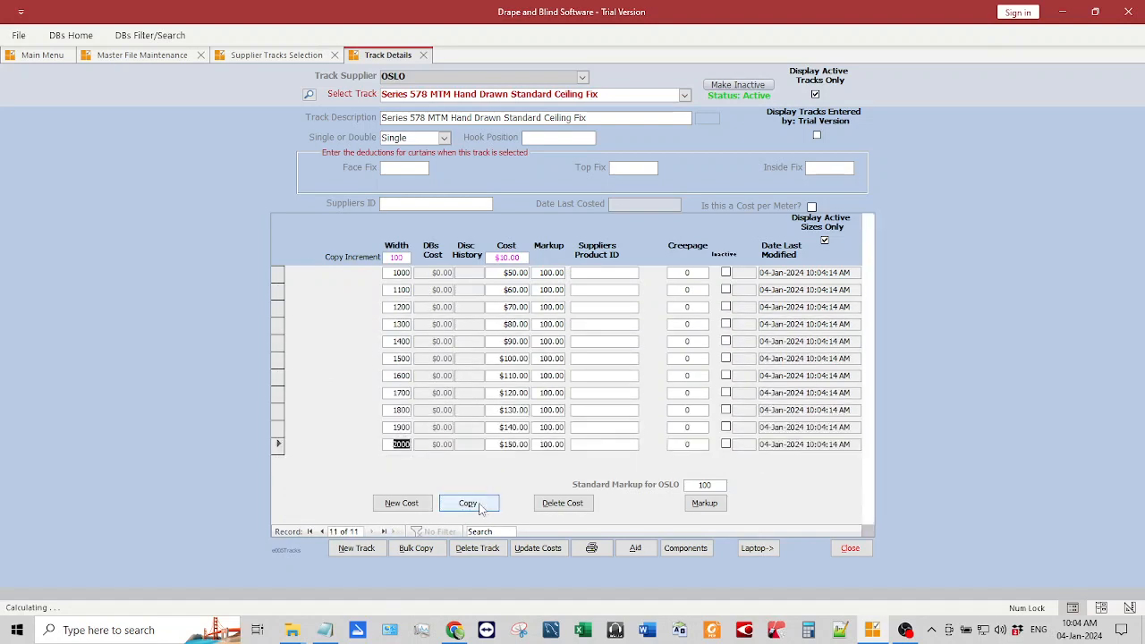
left_click(479, 506)
left_click(480, 506)
left_click(478, 506)
left_click(478, 506)
left_click(480, 506)
left_click(479, 506)
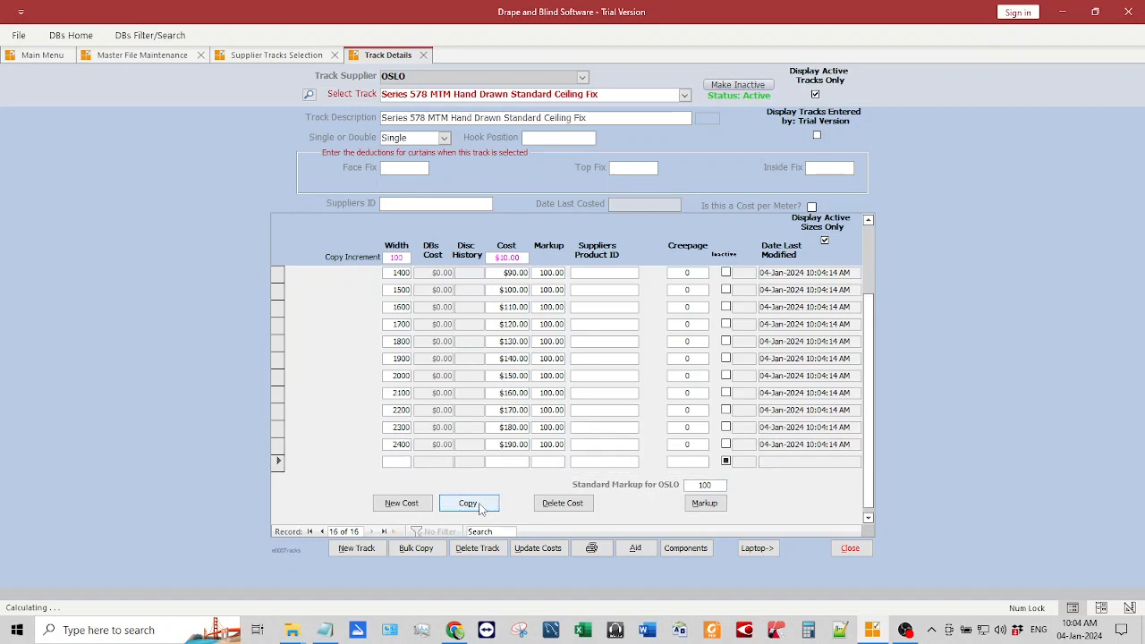
left_click(479, 507)
left_click(479, 506)
left_click(479, 506)
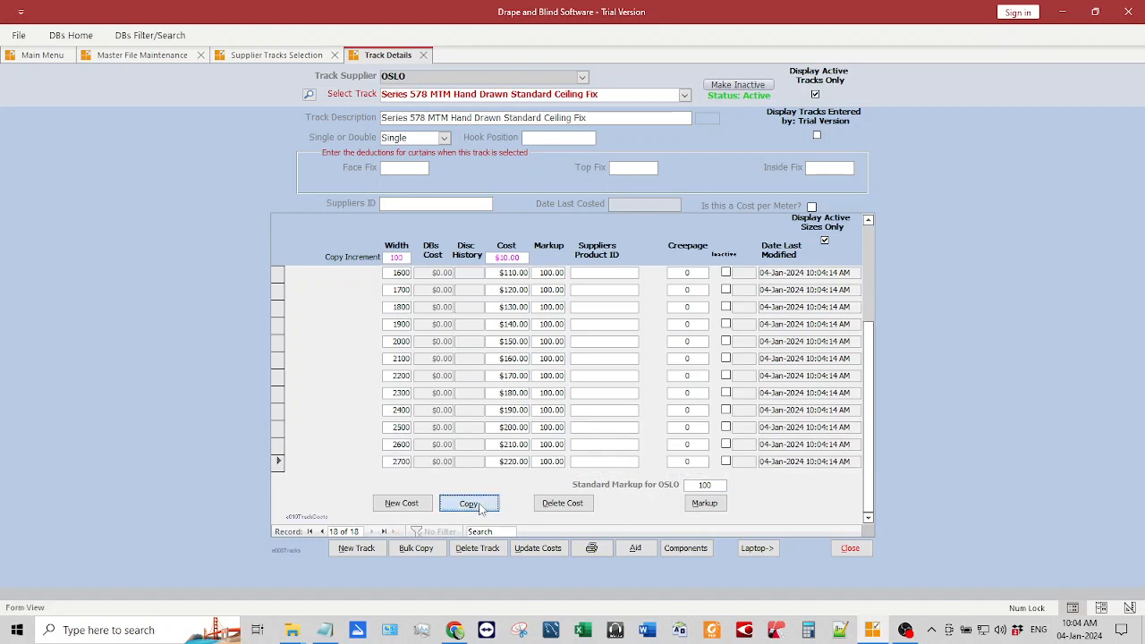
left_click(481, 506)
left_click(482, 506)
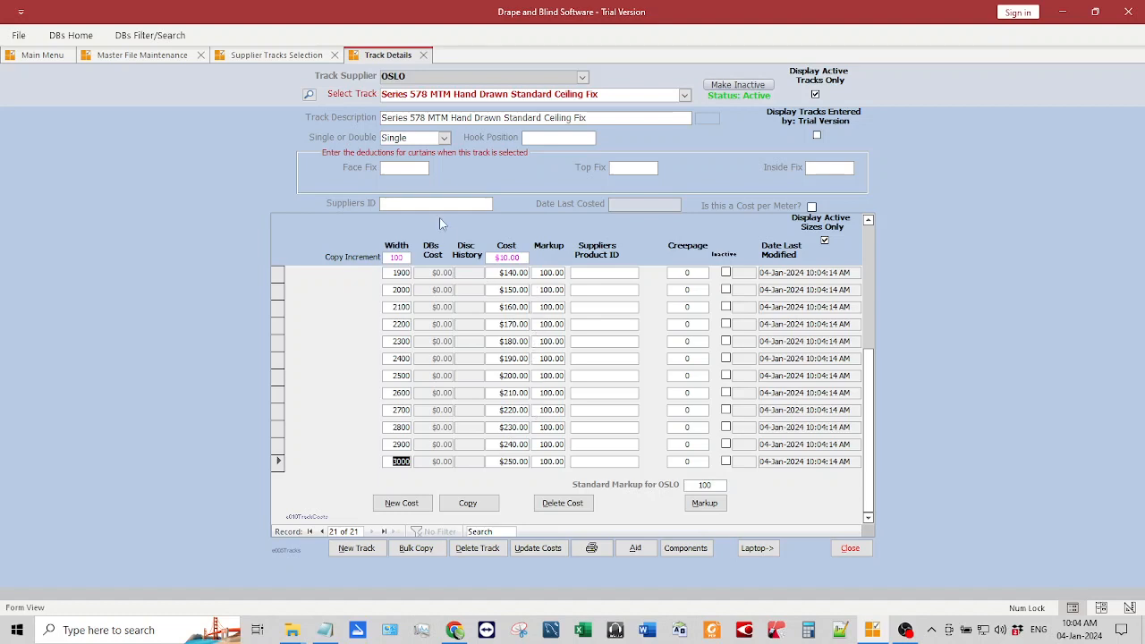
- Add a new cost line with width 3100 and cost $400, and save it
left_click(401, 169)
left_click(410, 508)
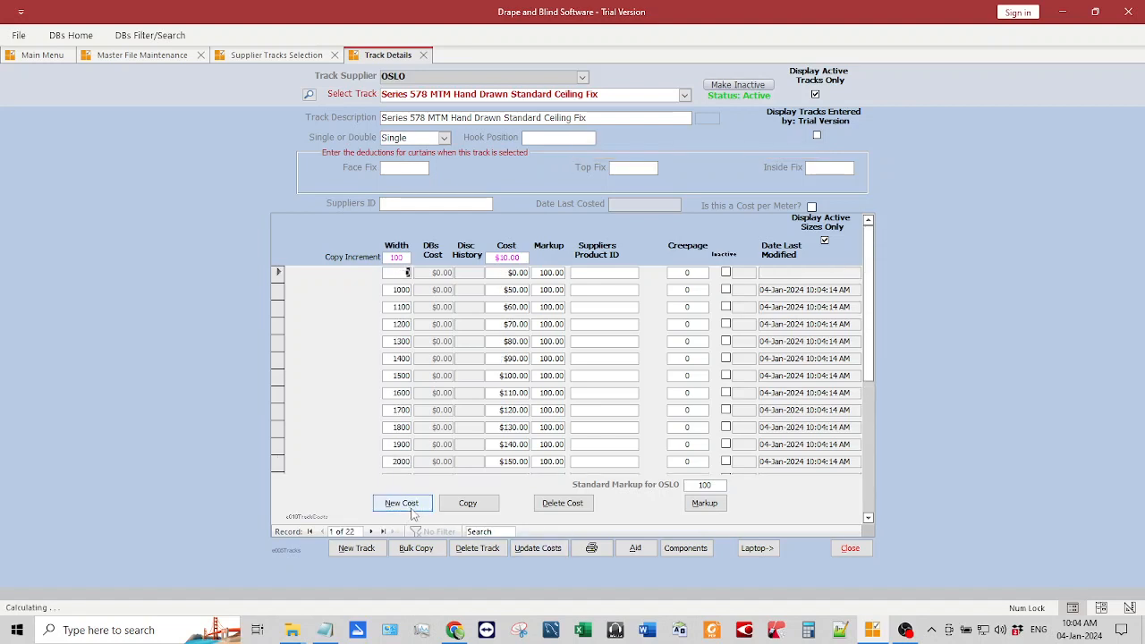
type("3")
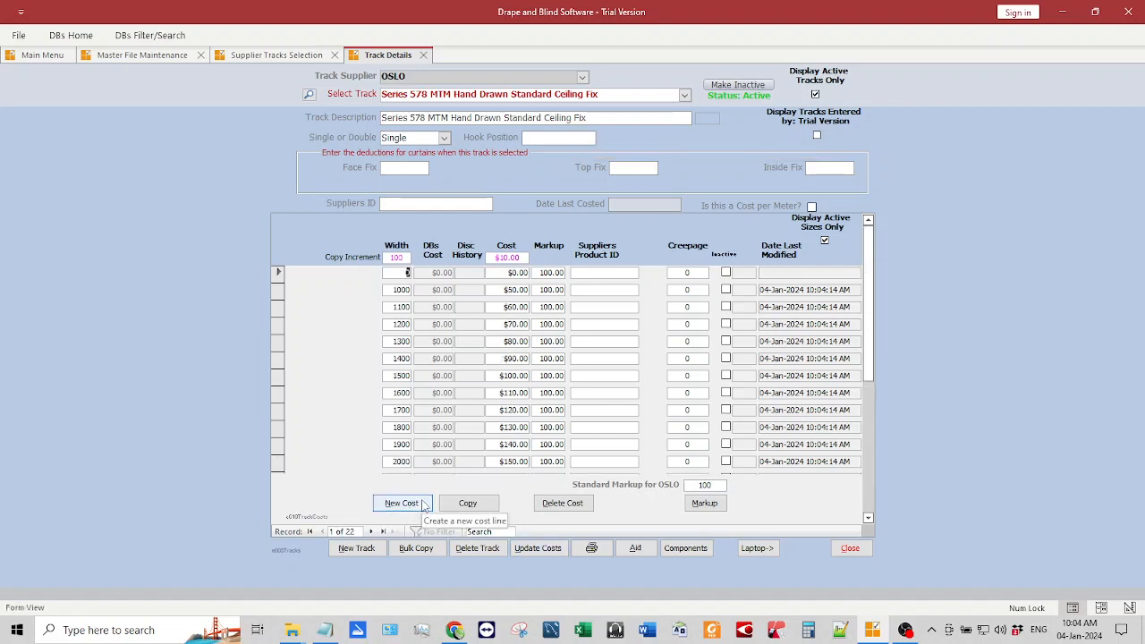
type("100")
key("Tab")
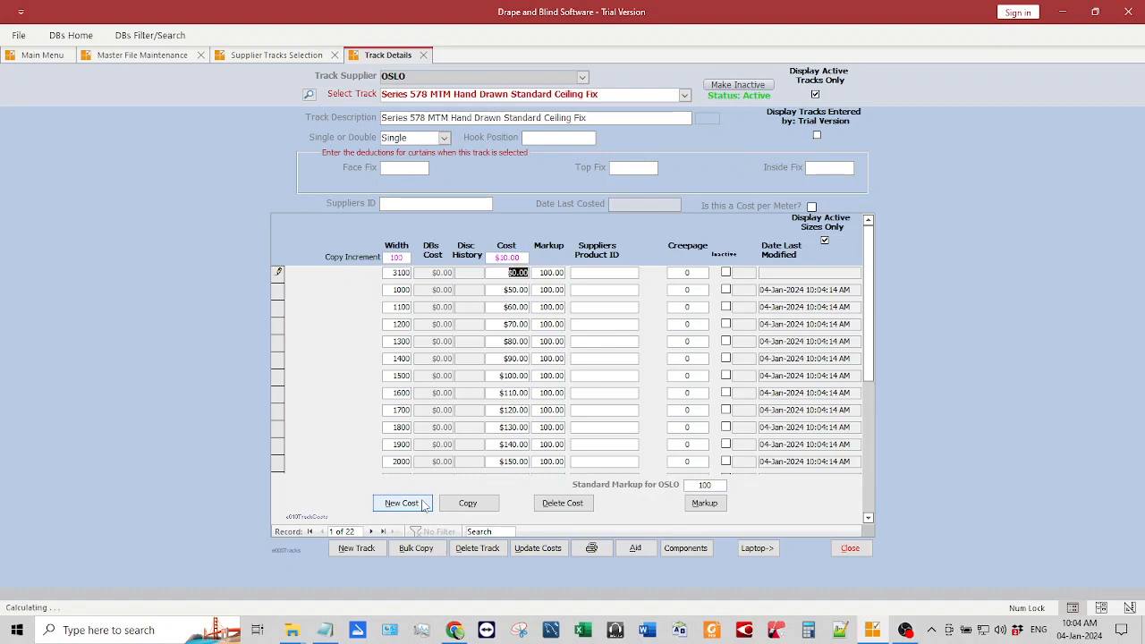
key("Tab")
key("shift+Tab")
type("400")
key("Tab")
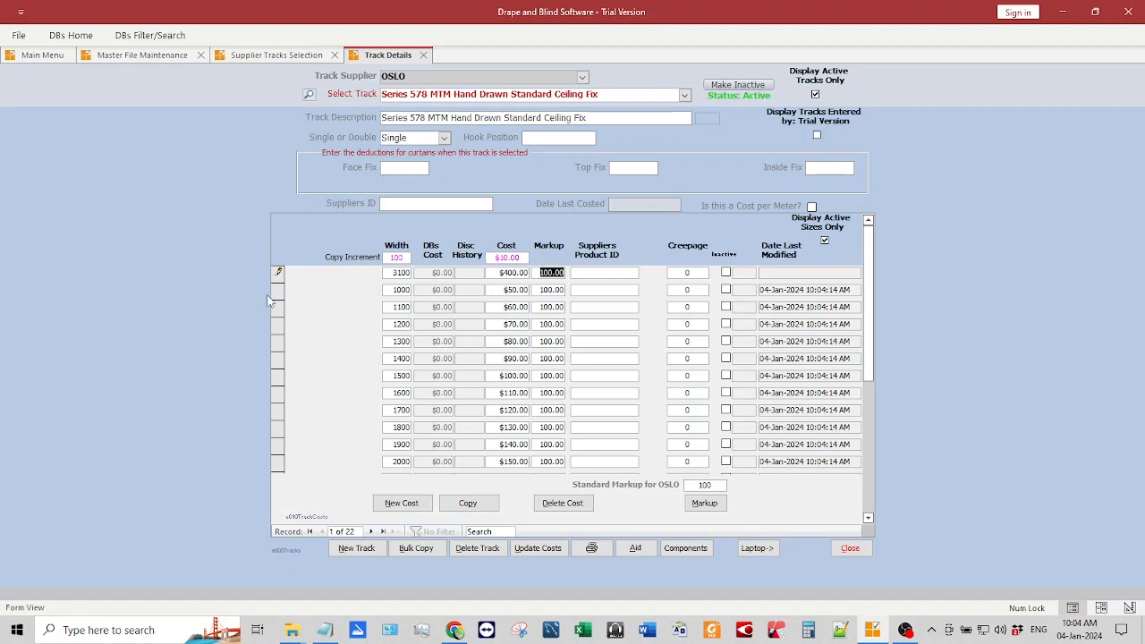
left_click(278, 273)
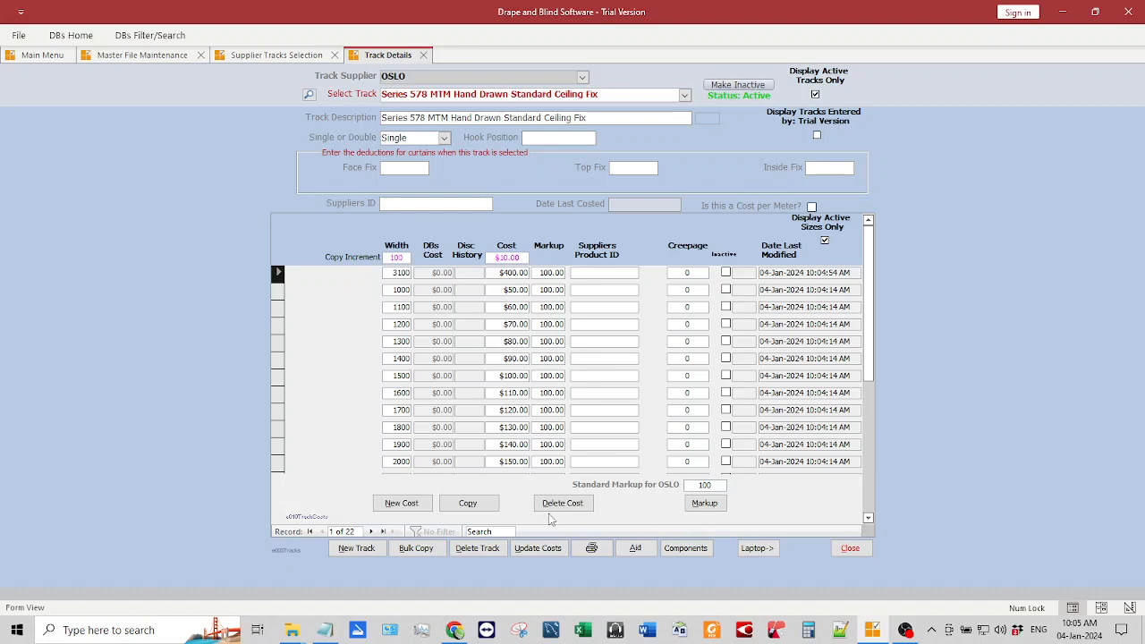
- Sort the cost lines by width in ascending order and select the 3100 line
scroll(422, 456, "down", 4)
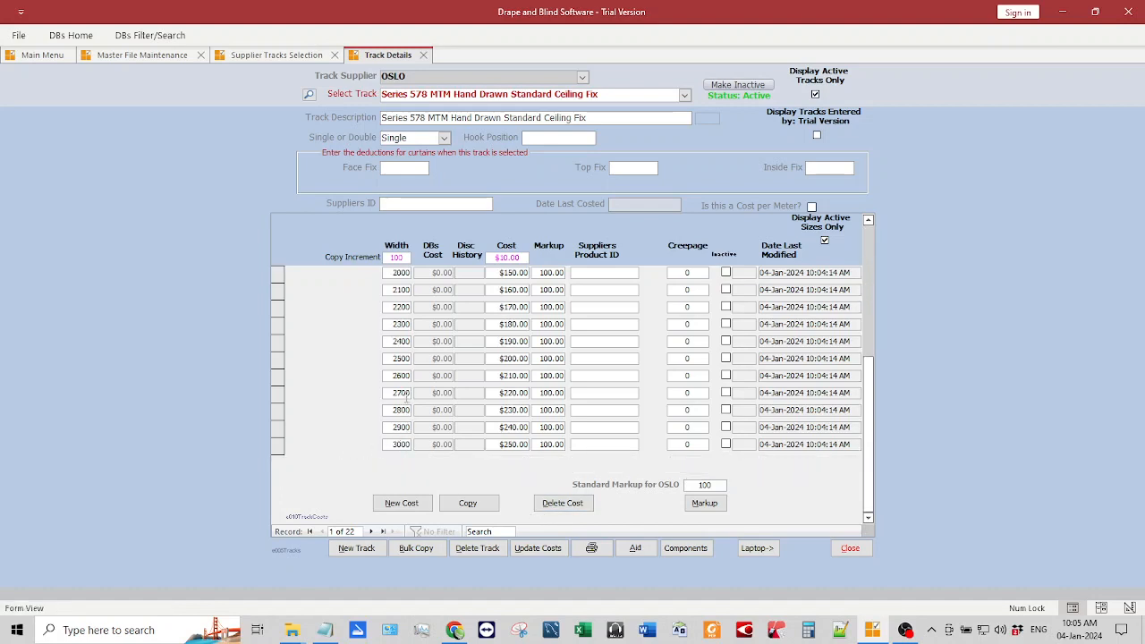
left_click(403, 393)
right_click(406, 394)
left_click(445, 481)
left_click(277, 445)
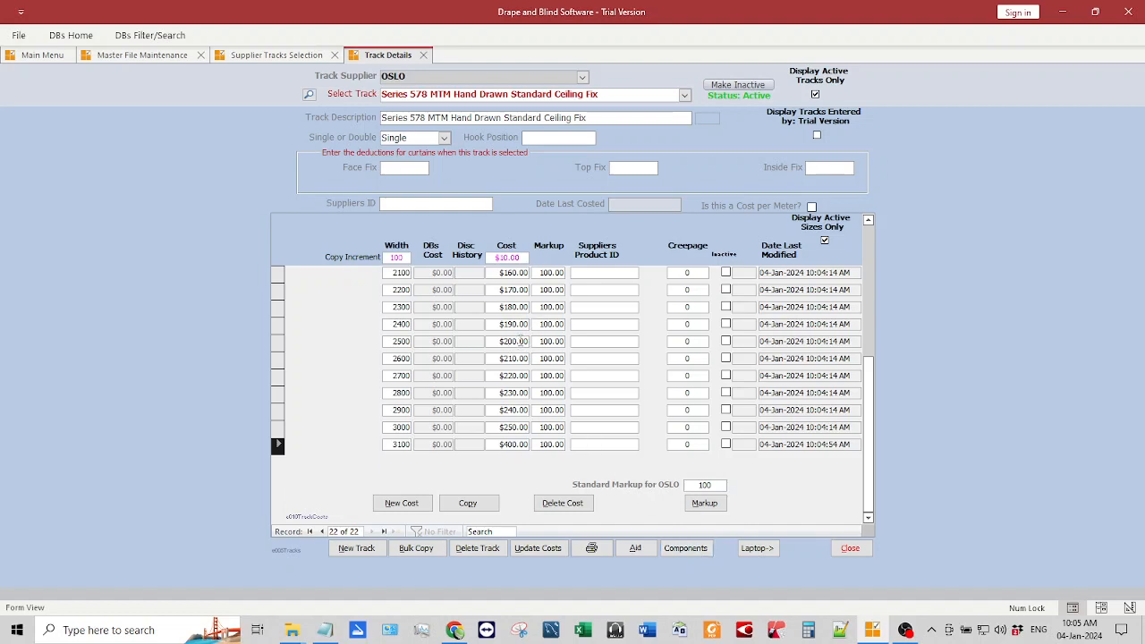
mouse_move(519, 340)
left_click(412, 169)
left_click(635, 169)
left_click(842, 167)
left_click(437, 173)
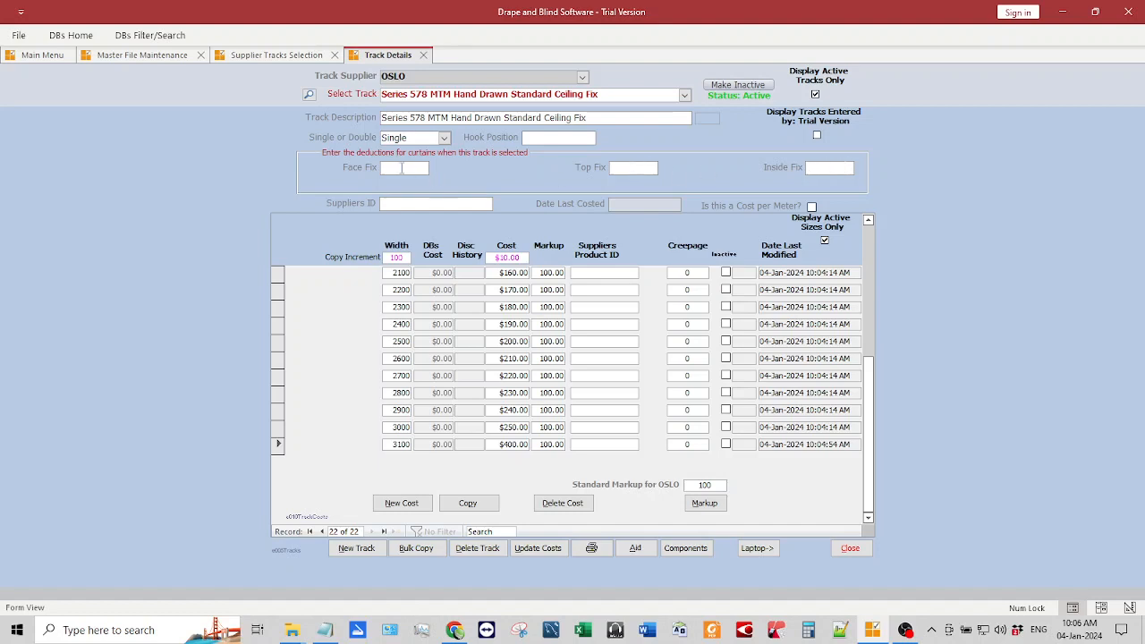